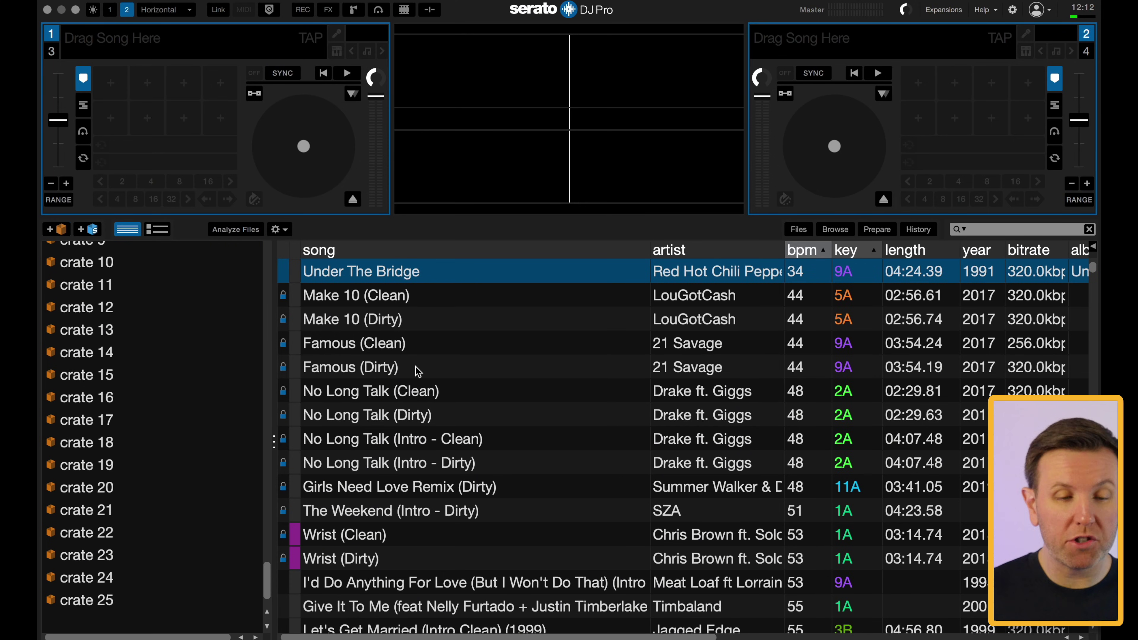
- Create a smart crate with the rule that artist contains "9th wonder"
click(93, 230)
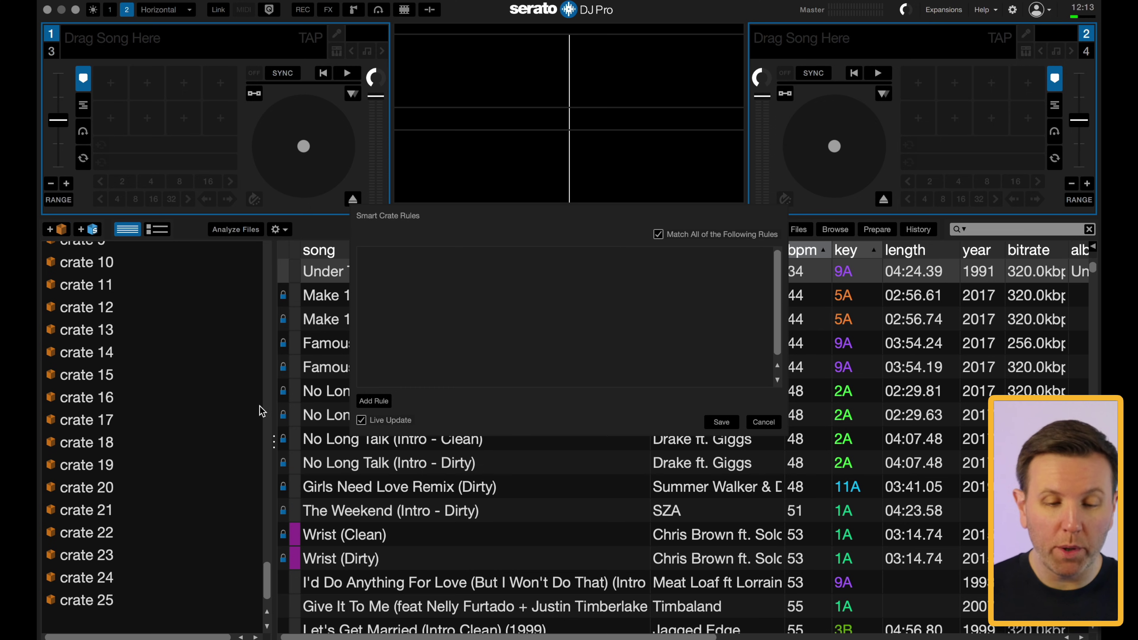
click(372, 401)
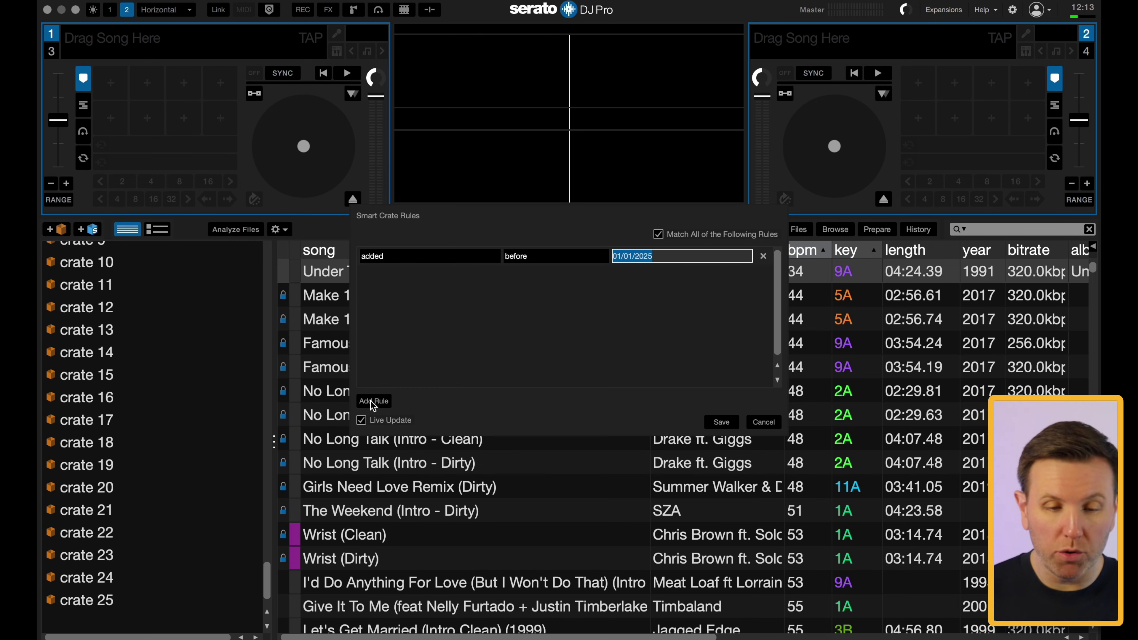
click(386, 260)
click(384, 284)
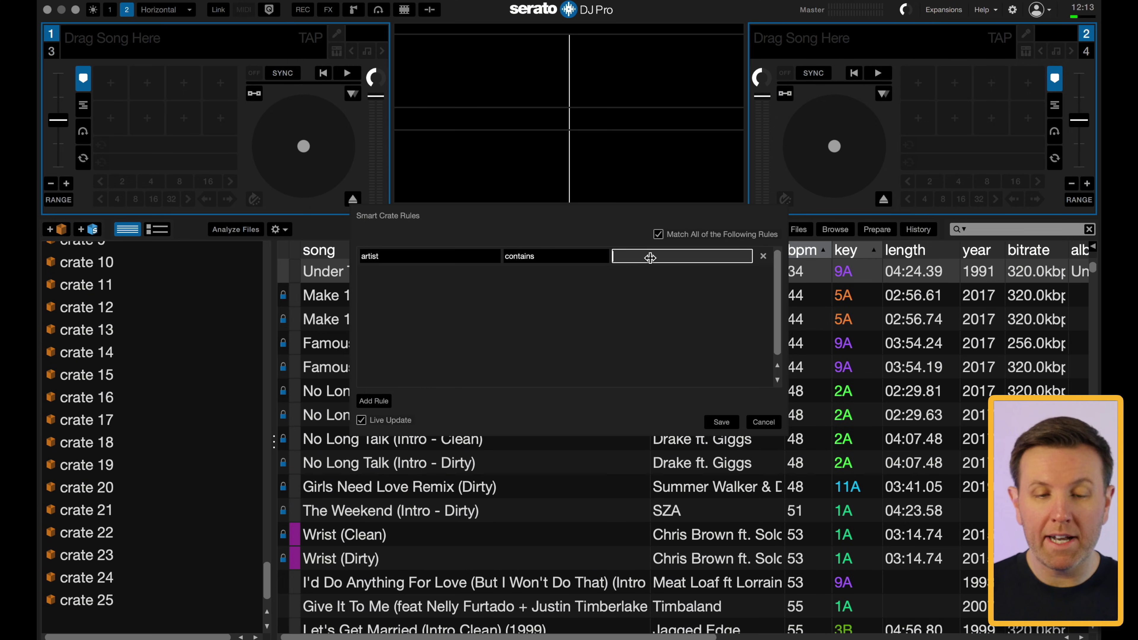
text(9th wonder)
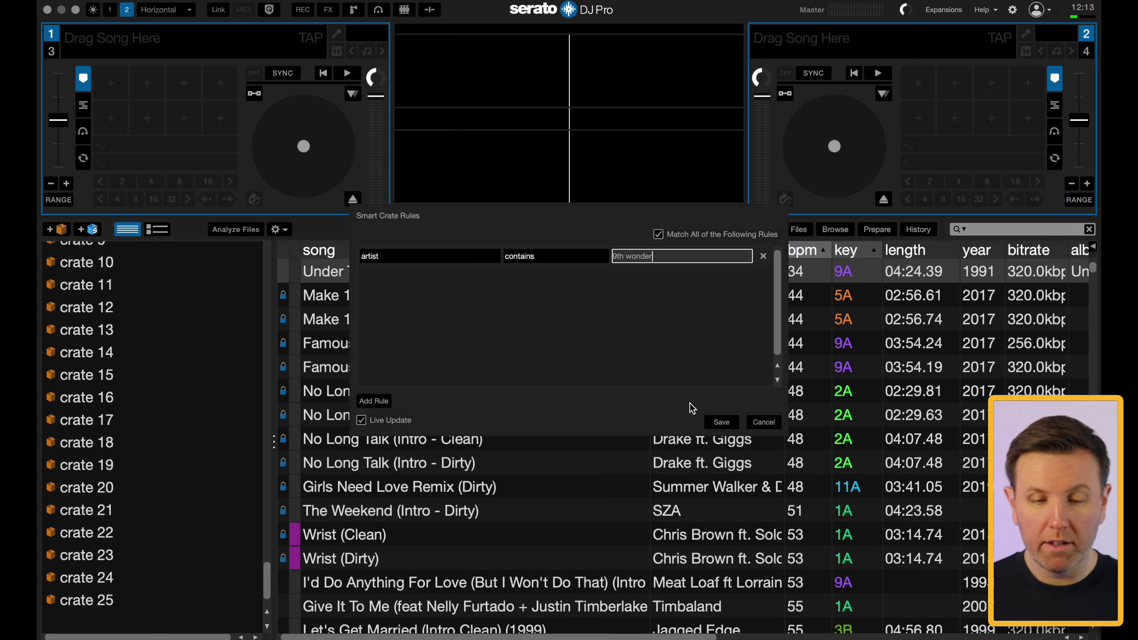
click(721, 422)
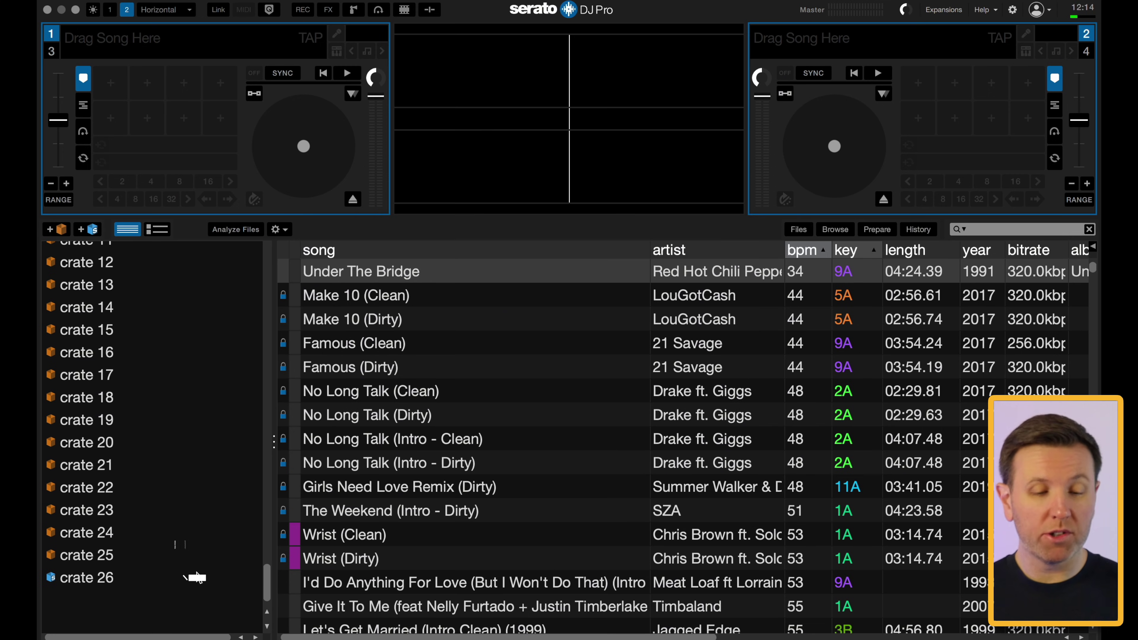
- Rename the new smart crate, crate 26, as "9th wonder"
click(125, 587)
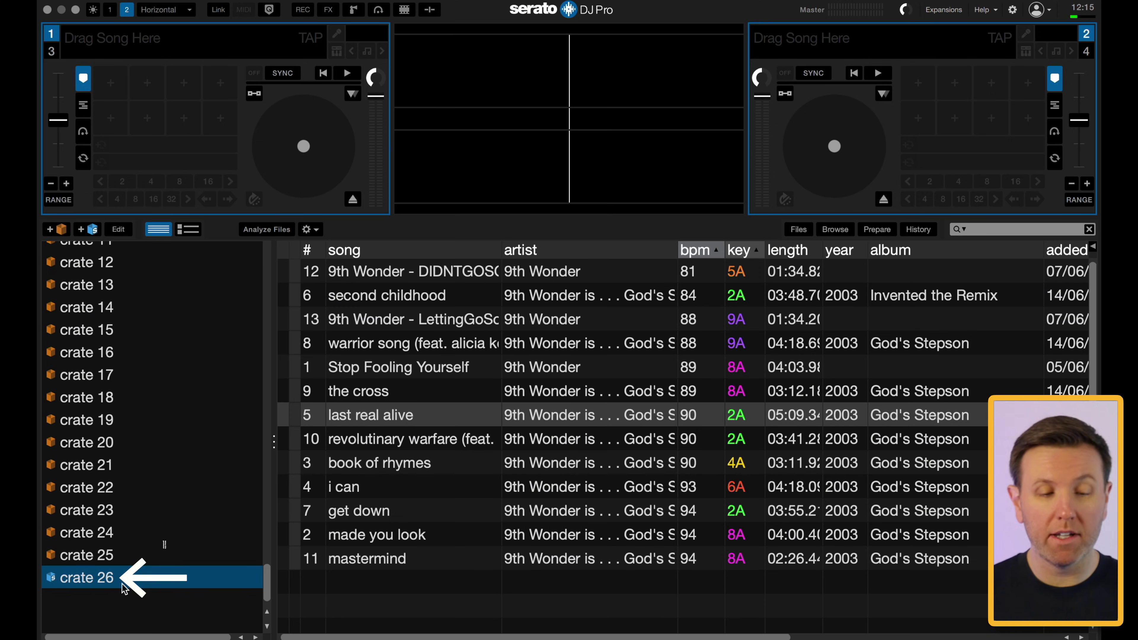
double_click(96, 580)
text(9th wonder)
key(Return)
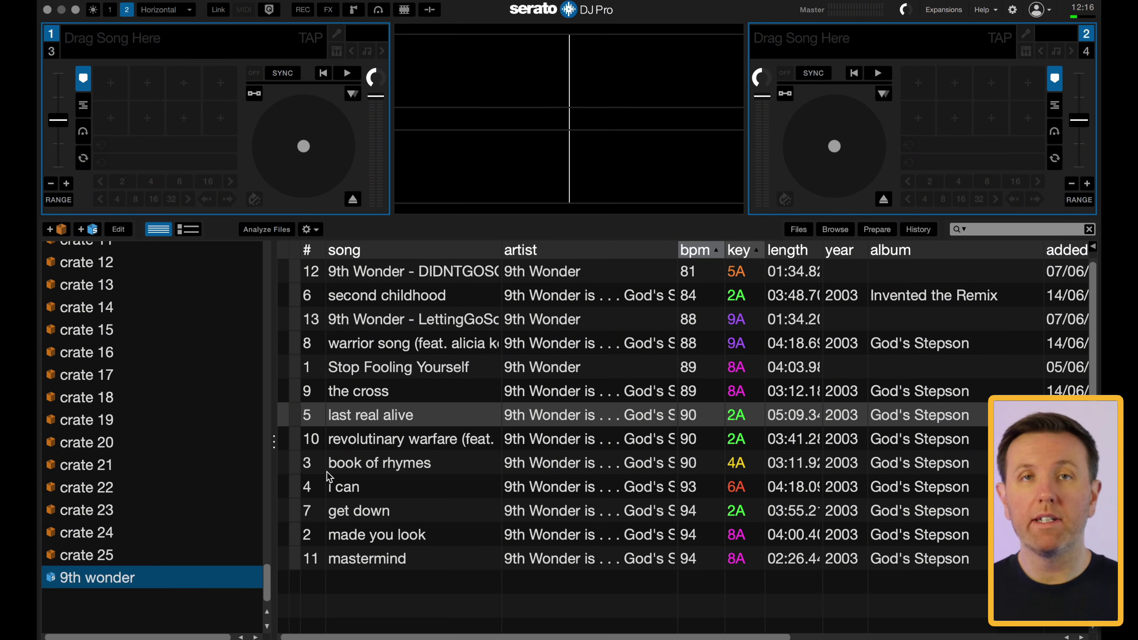
- Create another smart crate with the rule that the added date is after 01/01/2025
click(89, 230)
click(373, 402)
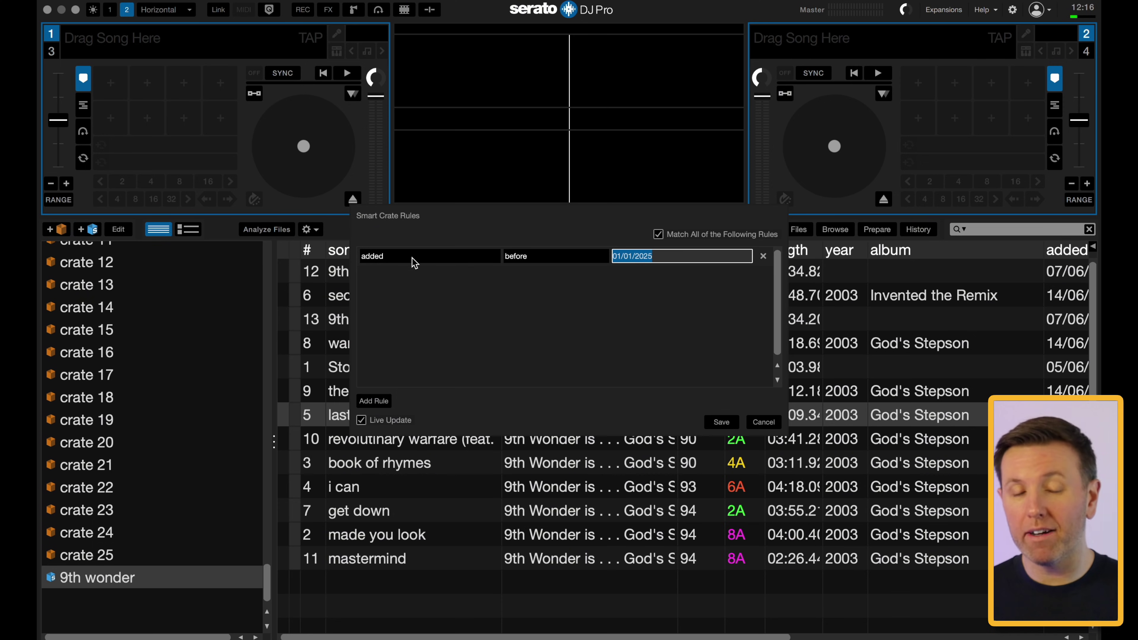
click(536, 259)
click(526, 269)
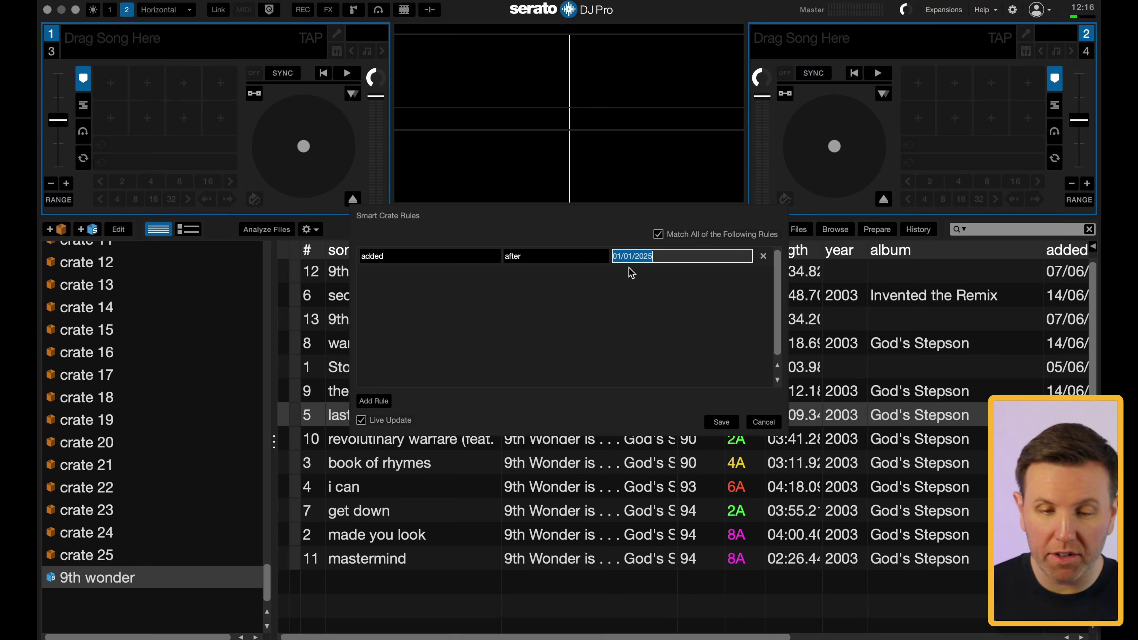
click(670, 259)
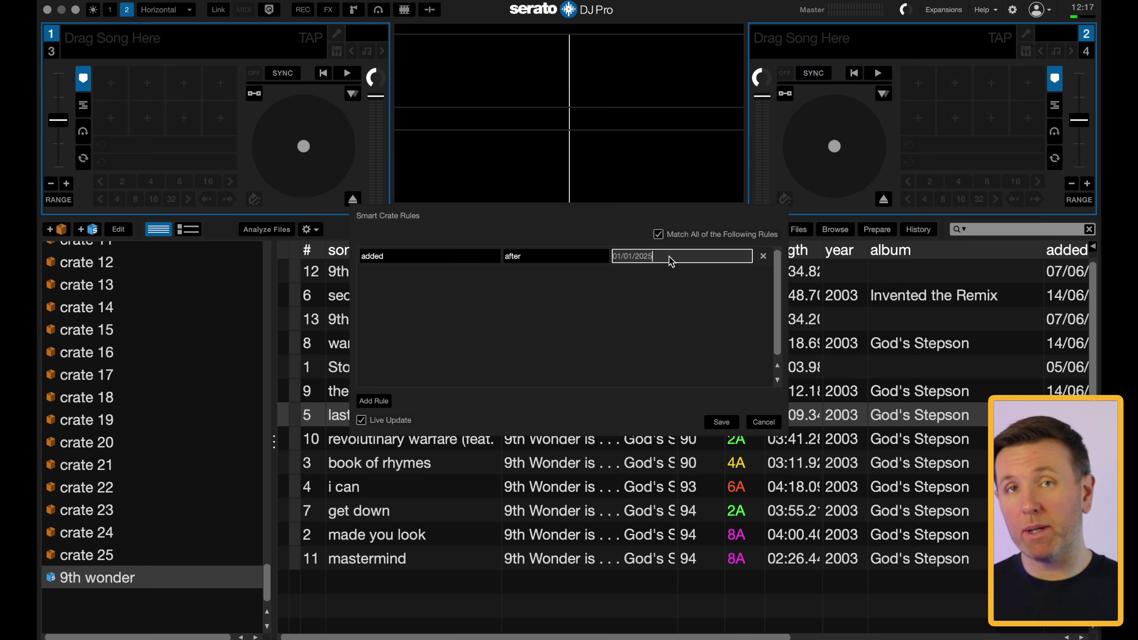
click(722, 421)
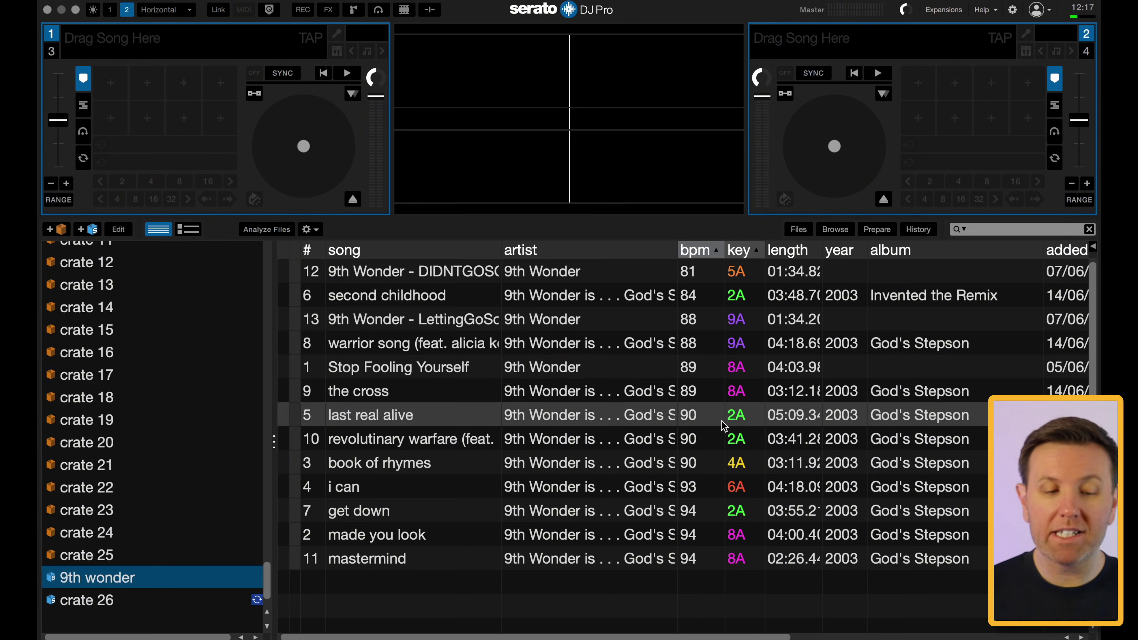
- Rename the date-based smart crate as "2025" and reopen its rules to review the available criteria
click(148, 597)
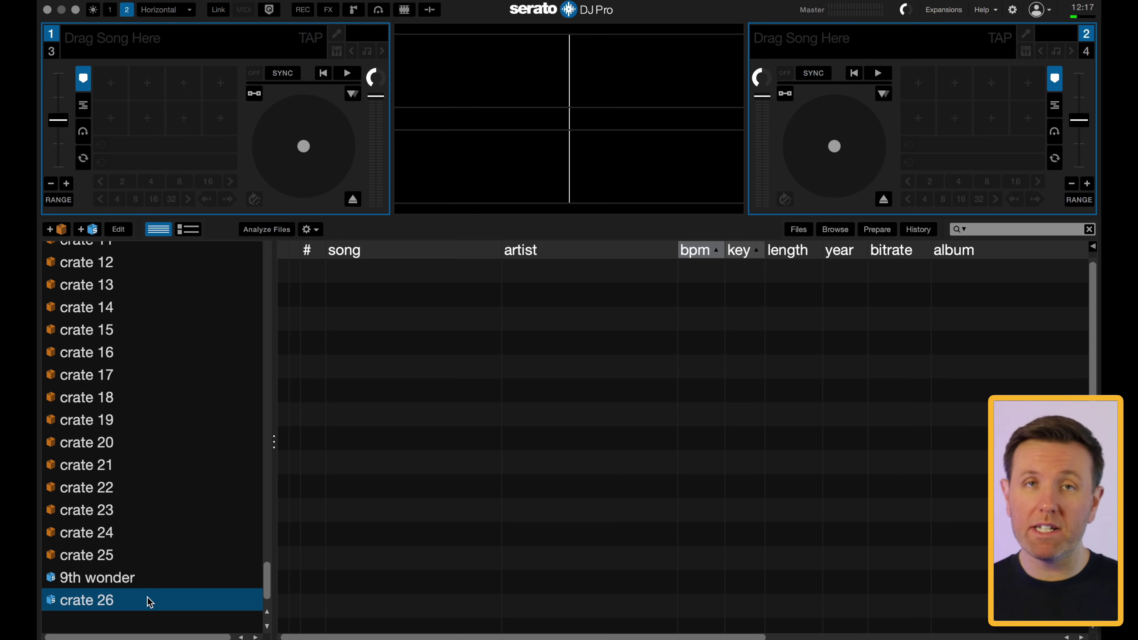
double_click(89, 600)
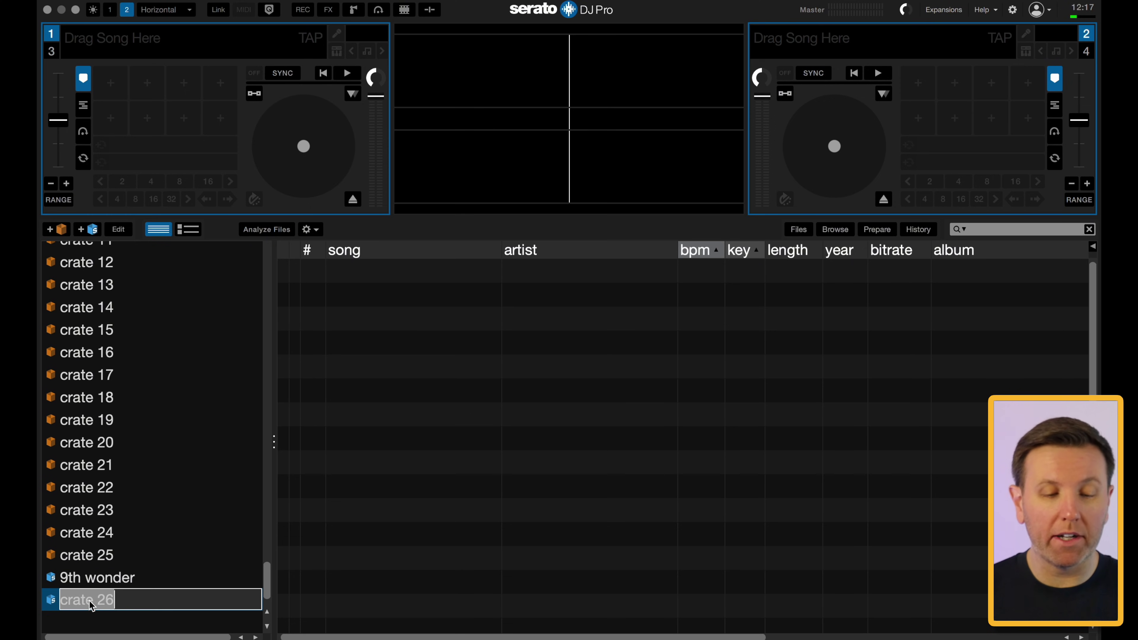
text(2025)
key(Return)
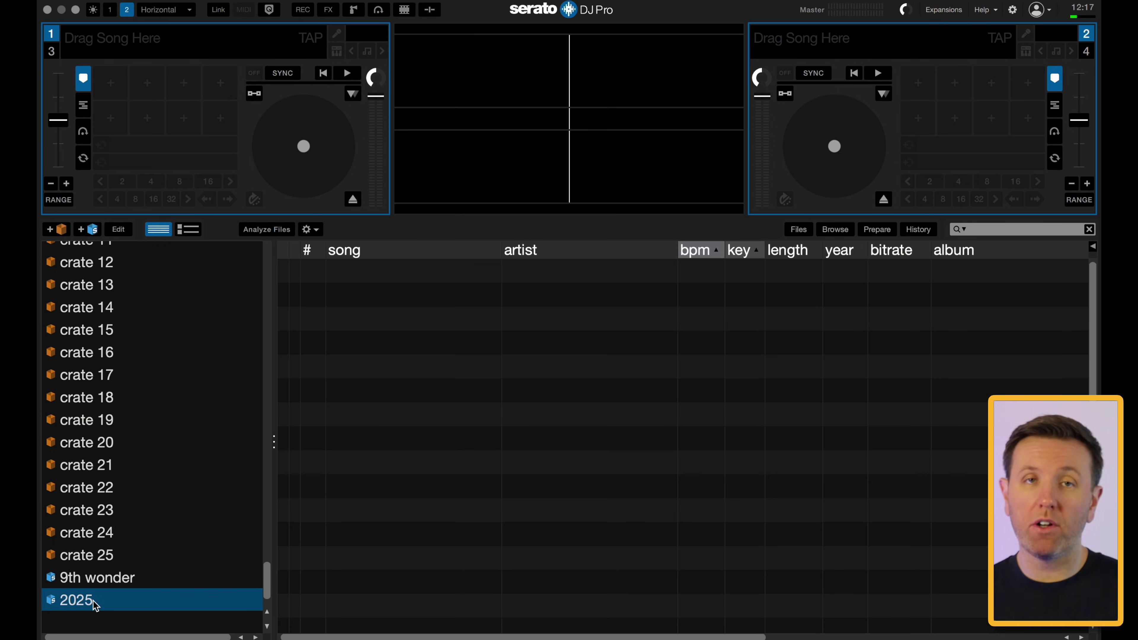
click(127, 231)
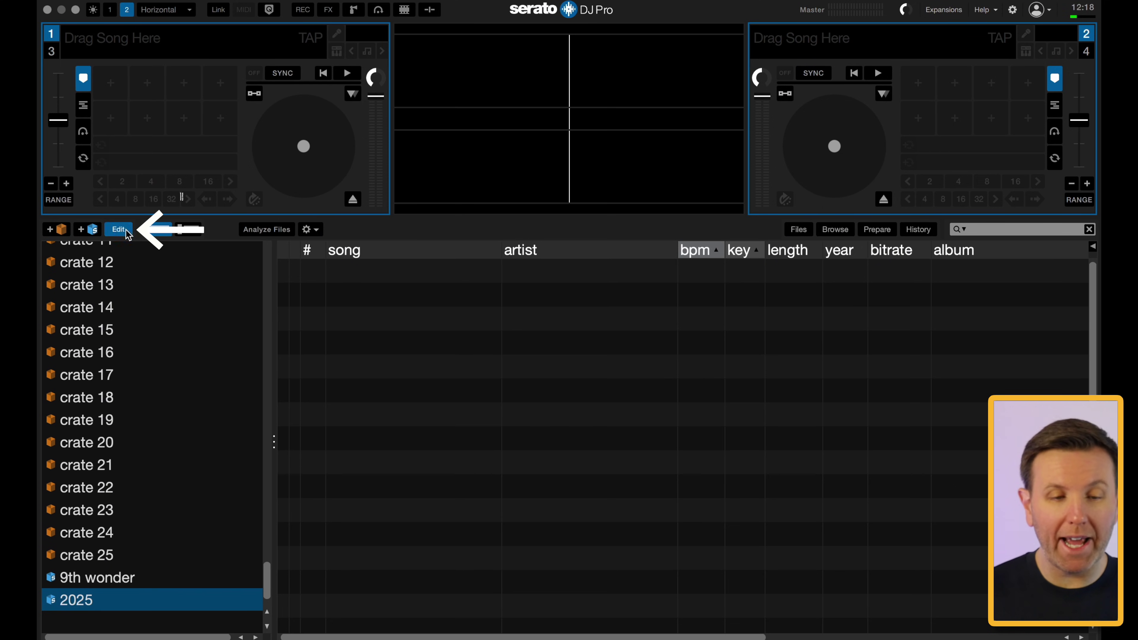
click(421, 258)
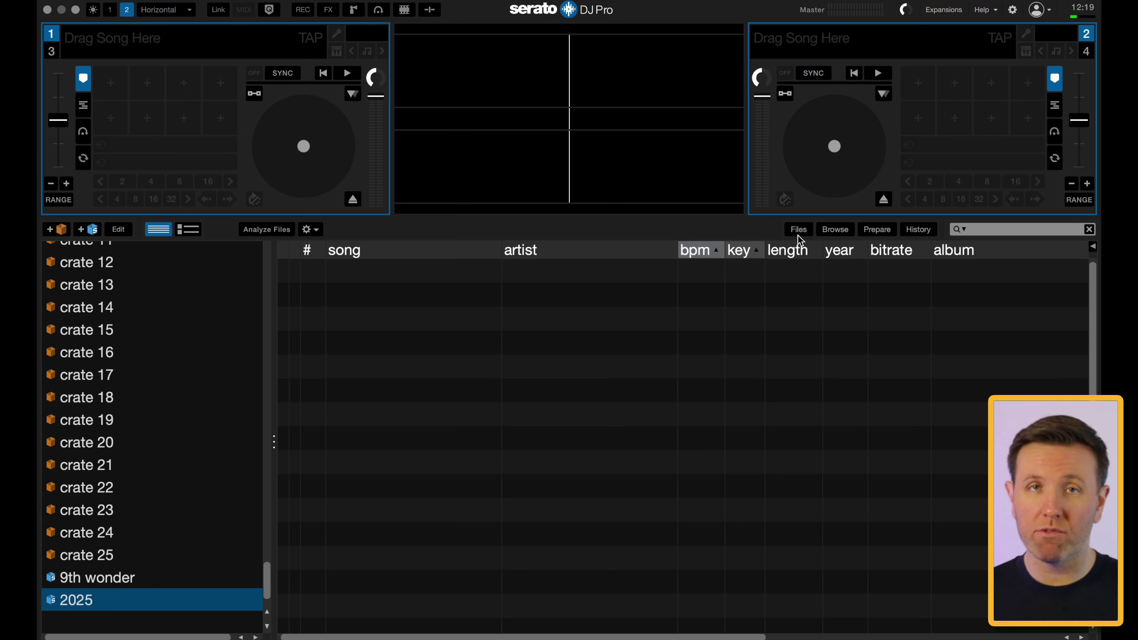
- Move the file 01 Fools Gold.m4a from the 02 Dec 2011 folder in Serato Music to the 01 Sep 2011 folder
click(795, 235)
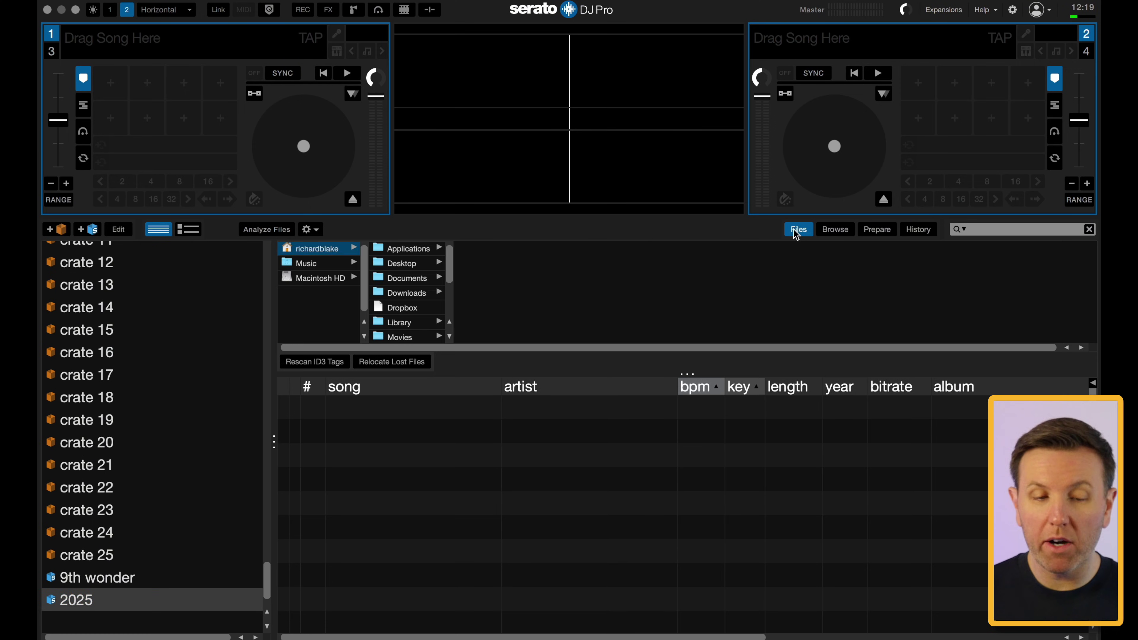
click(325, 263)
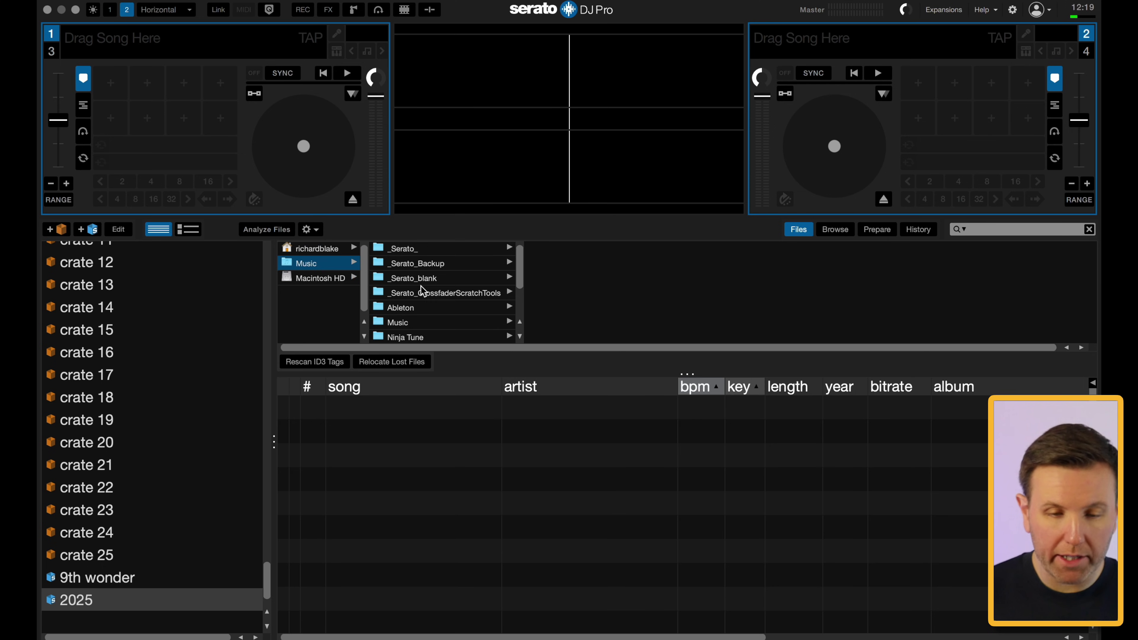
scroll(421, 291, down, 4)
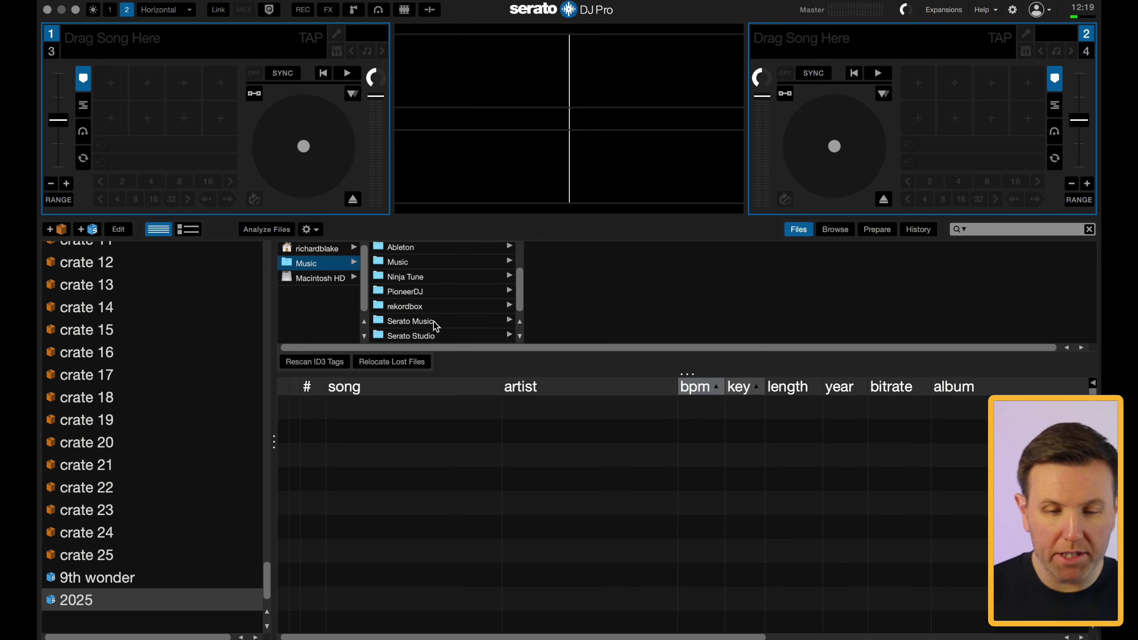
click(434, 321)
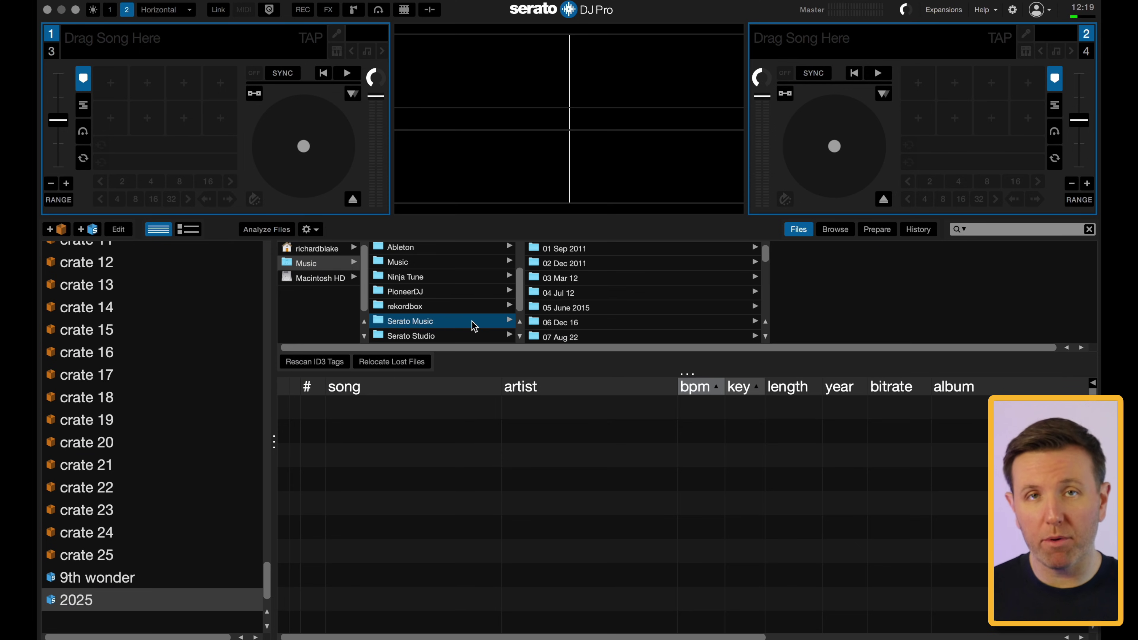
click(643, 265)
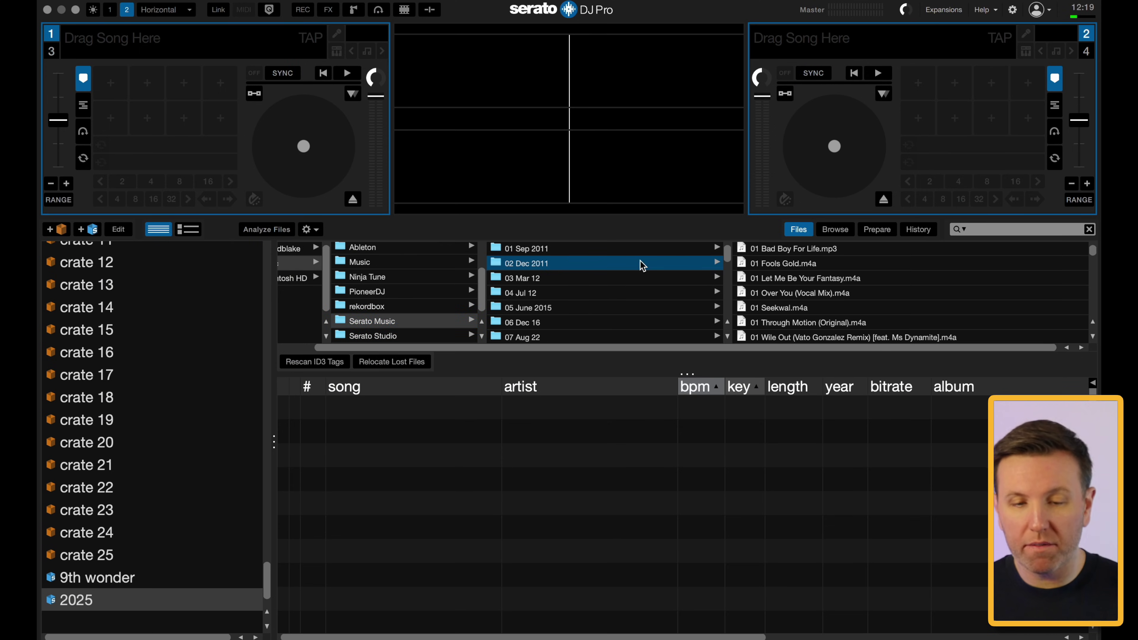
click(792, 264)
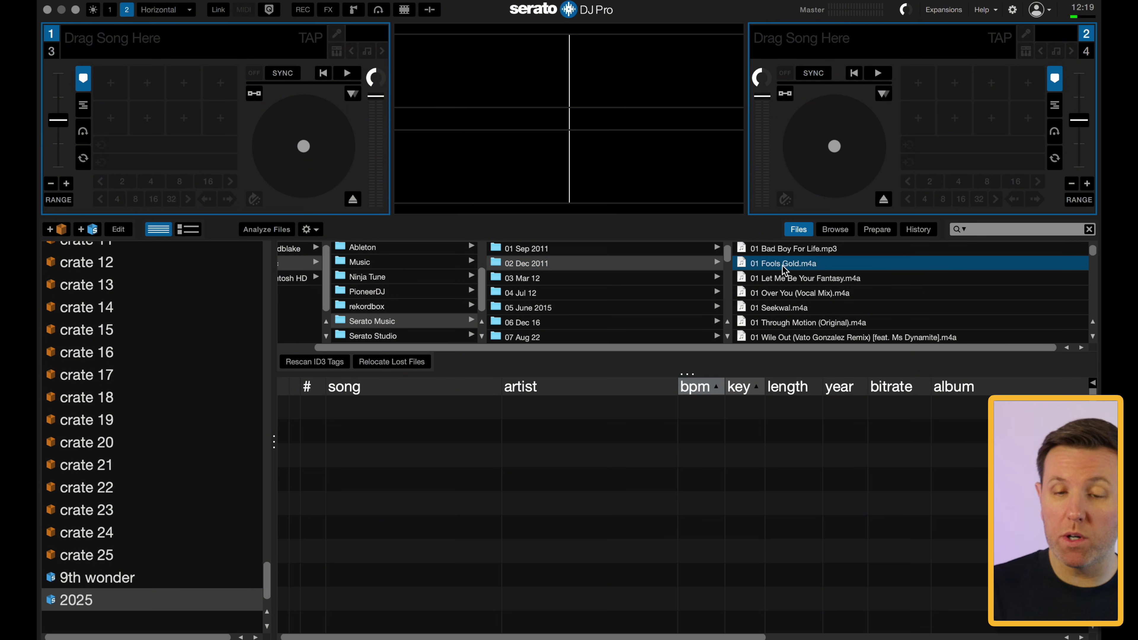
drag(784, 269, 598, 253)
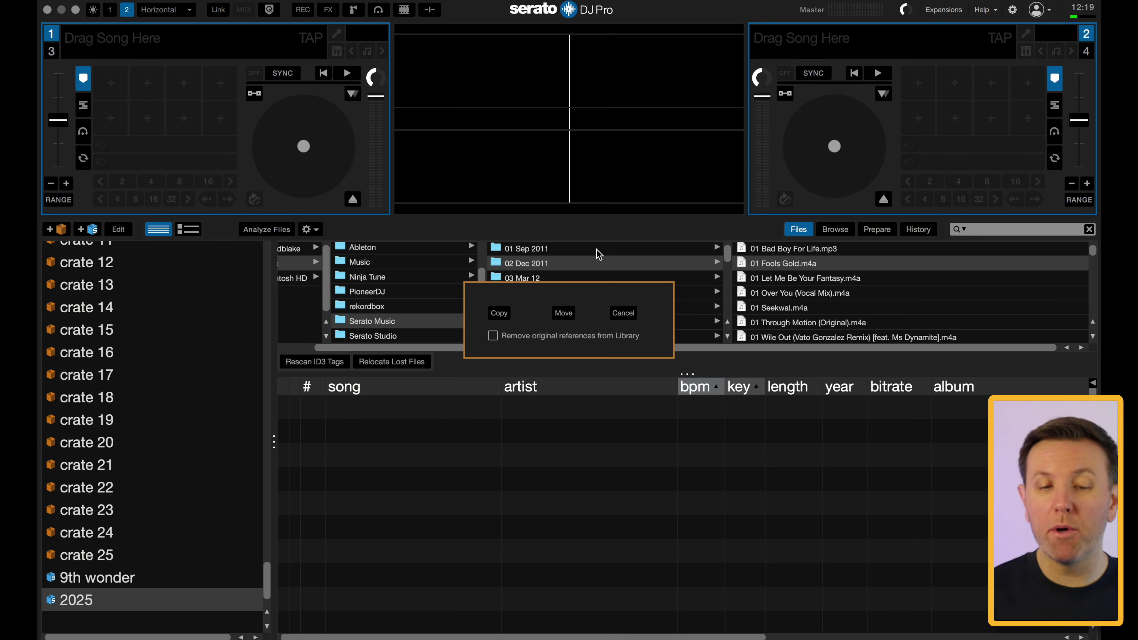
click(565, 314)
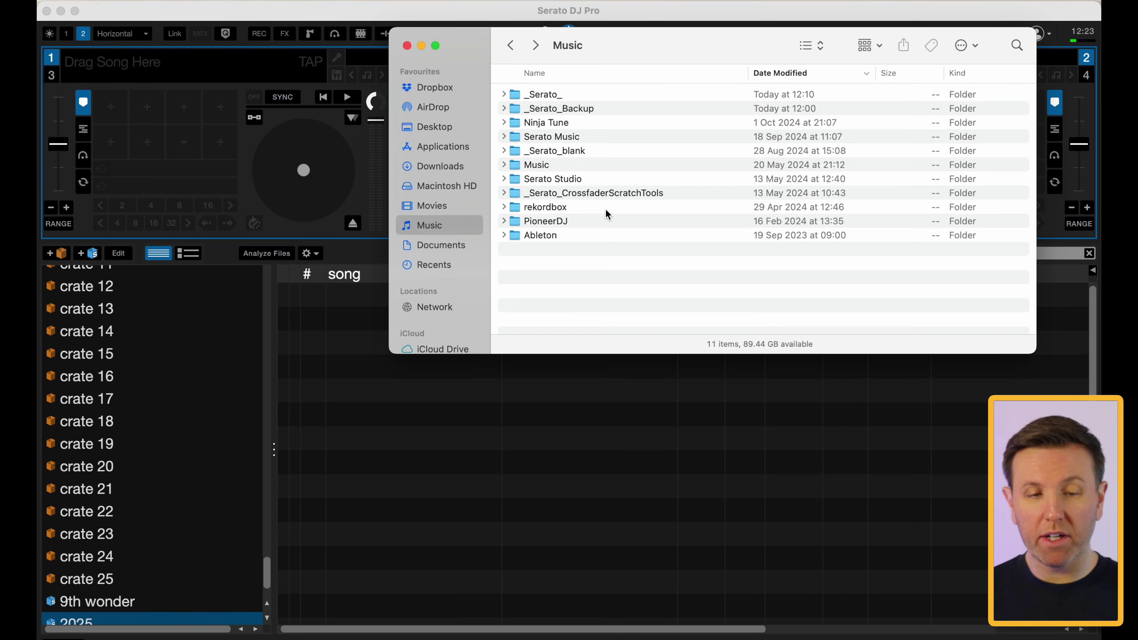
- Open the Serato Music folder in Finder and look through its subfolders and loose audio files
click(629, 139)
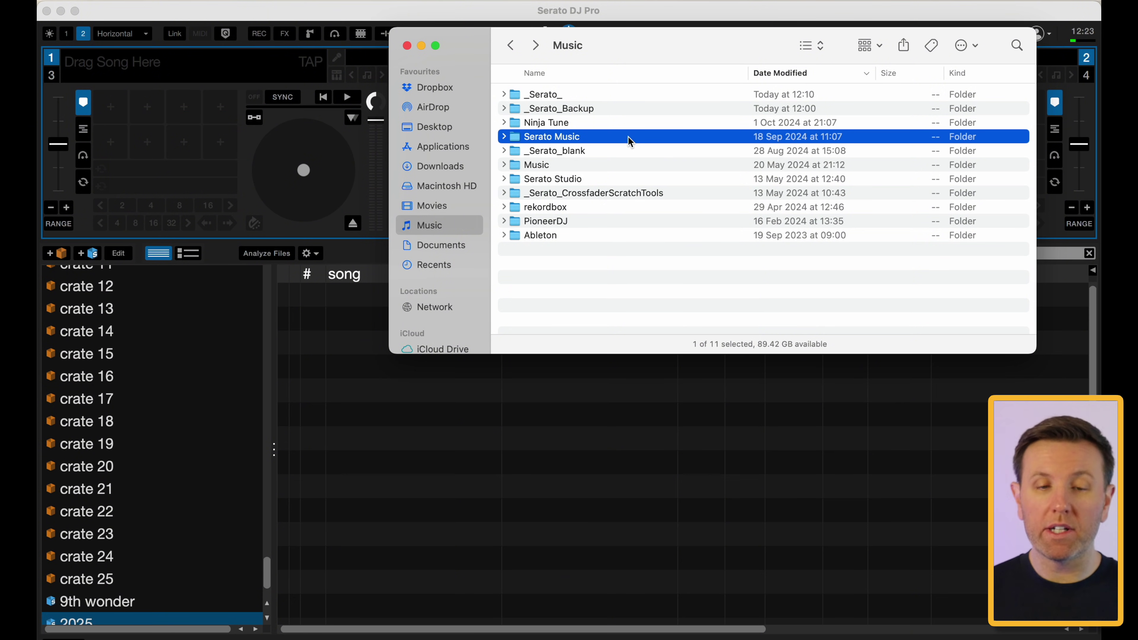
double_click(628, 137)
scroll(628, 137, down, 10)
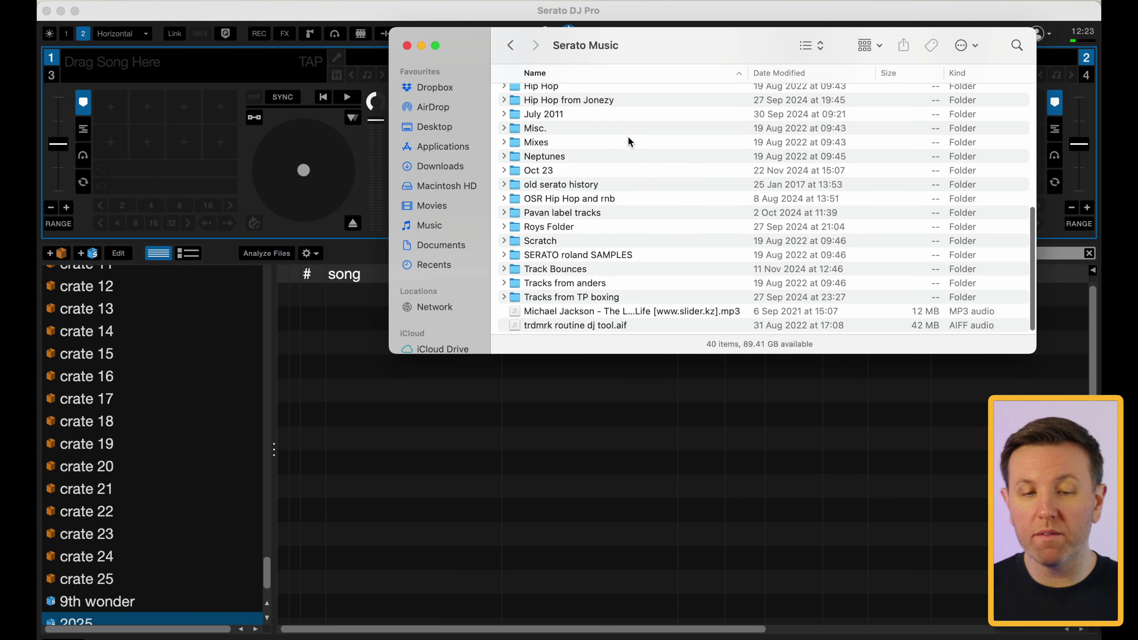
scroll(628, 136, up, 10)
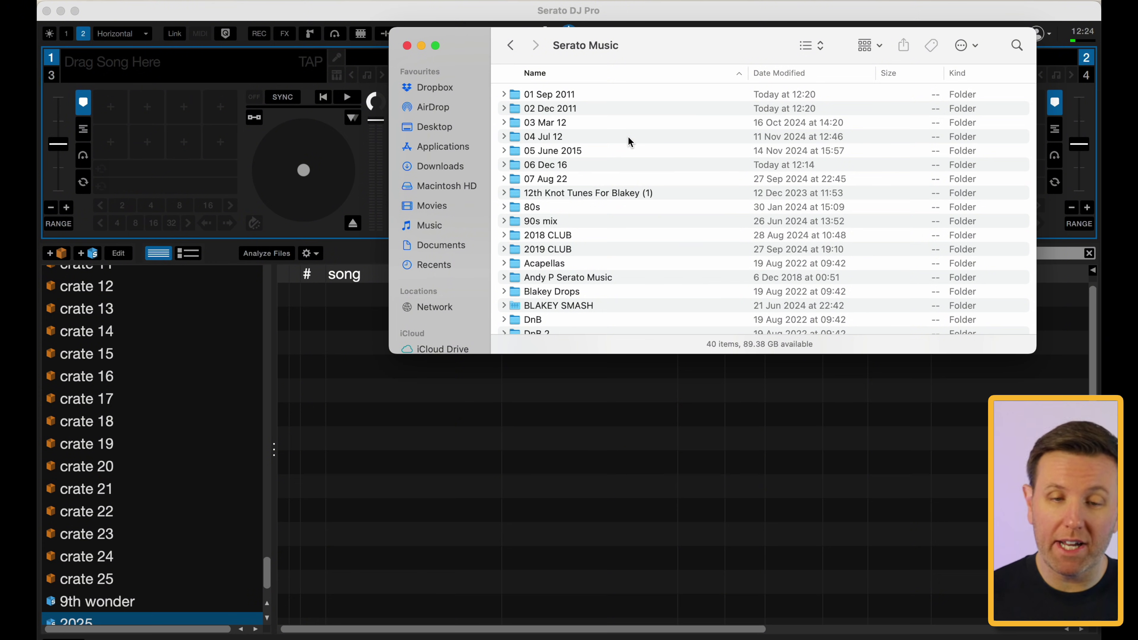
scroll(628, 136, down, 10)
scroll(628, 136, up, 10)
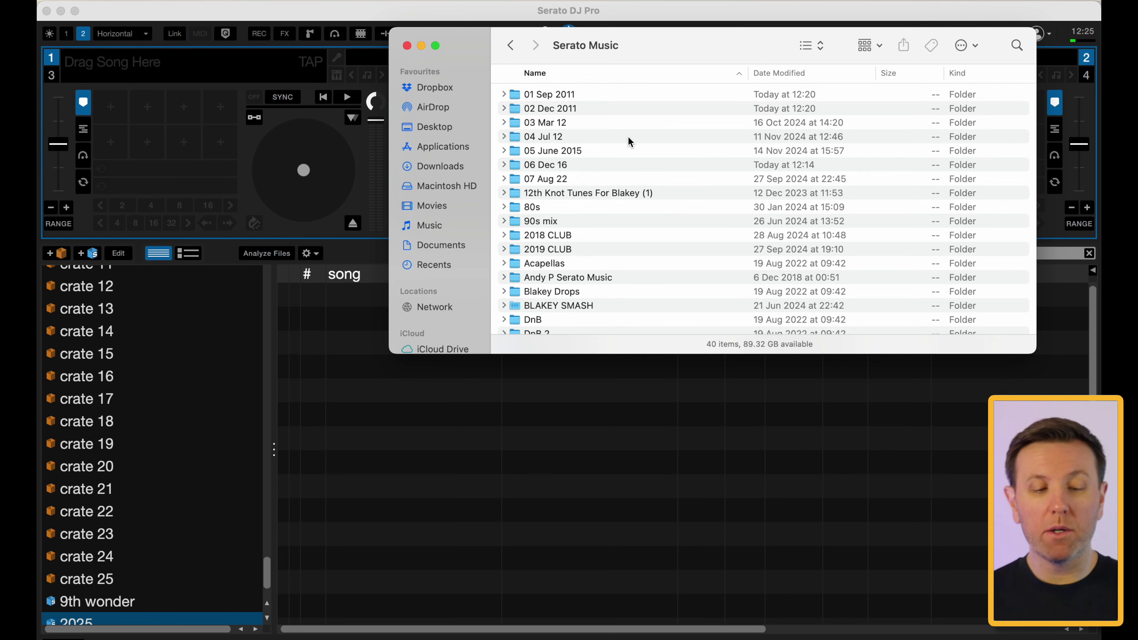
- Switch back to Serato DJ Pro and open its file browser
key(super+Tab)
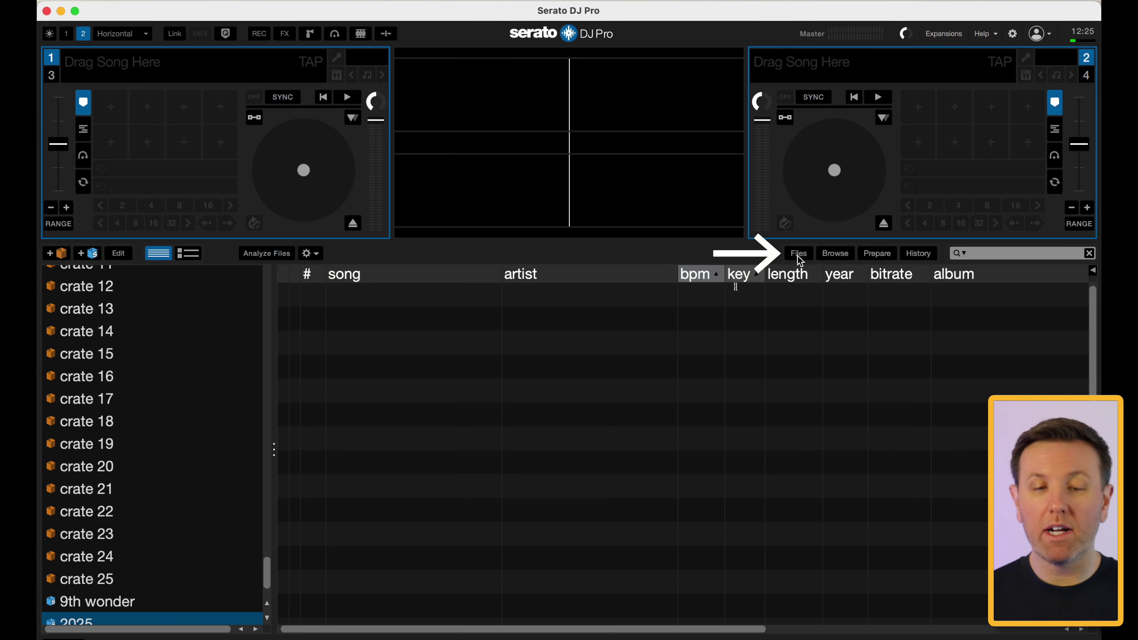
click(799, 254)
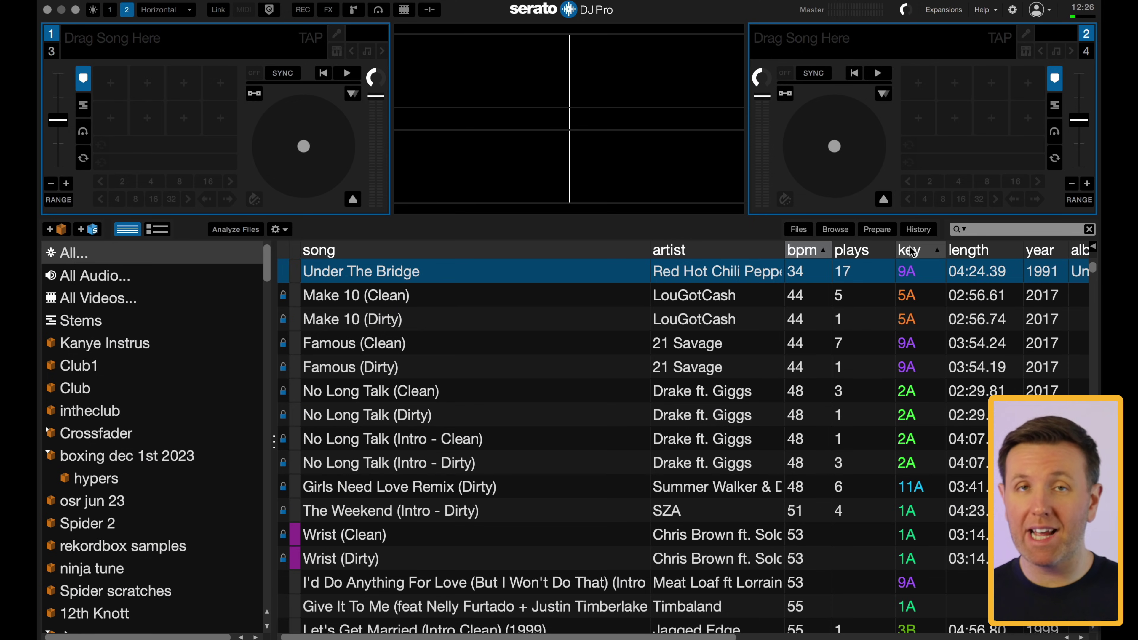
- Review the library's column options, sort all tracks by plays in ascending order, and select the first track
right_click(880, 254)
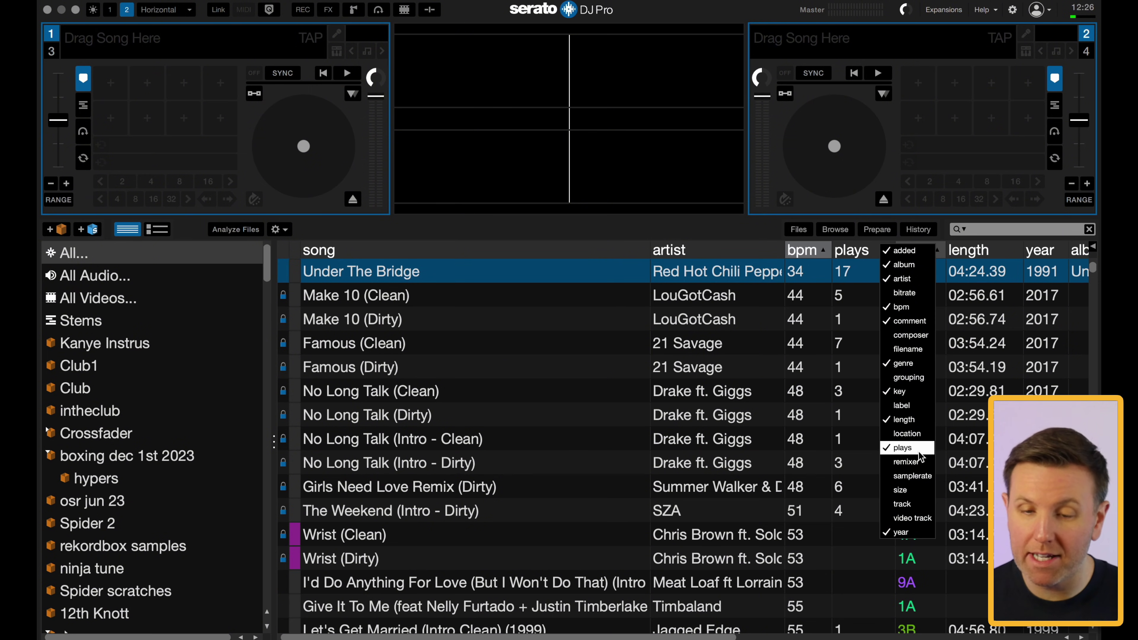
click(732, 239)
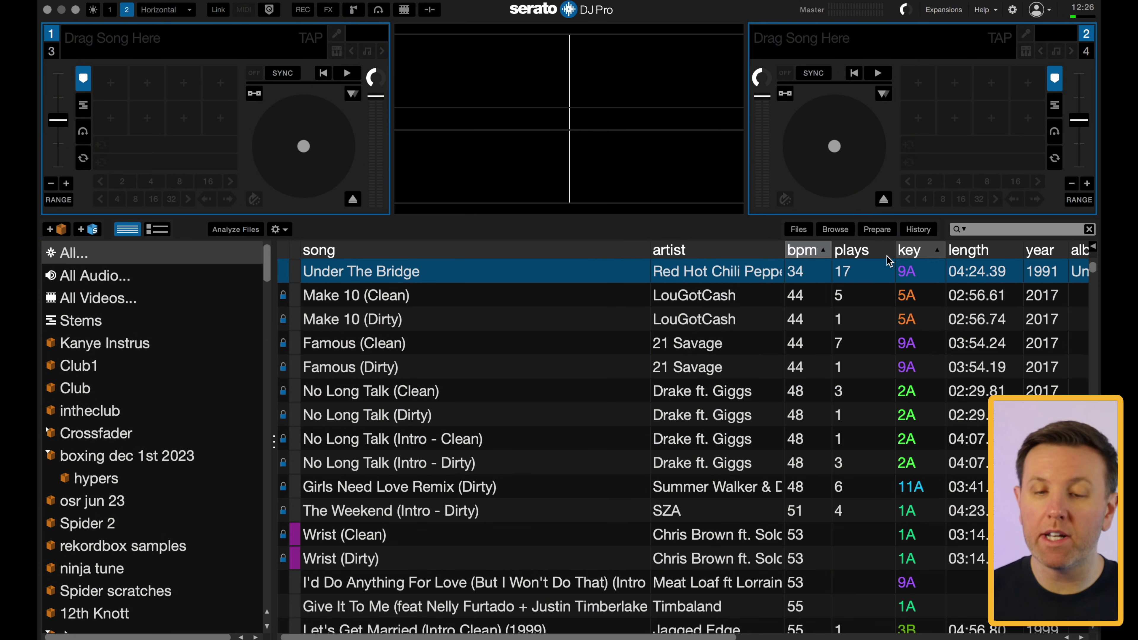
click(864, 251)
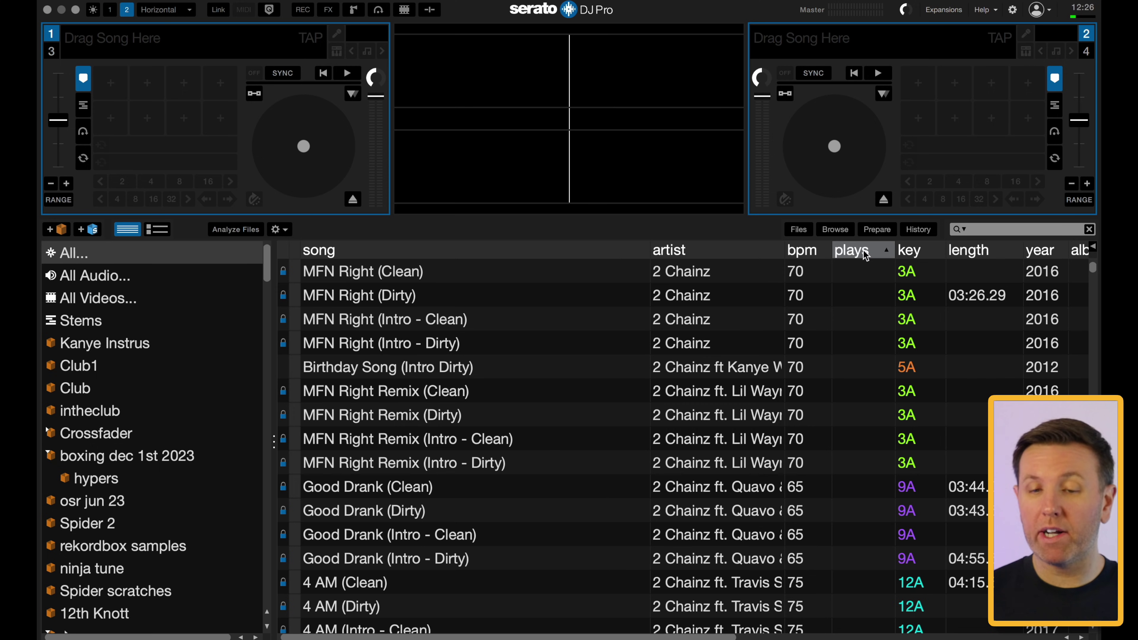
click(866, 255)
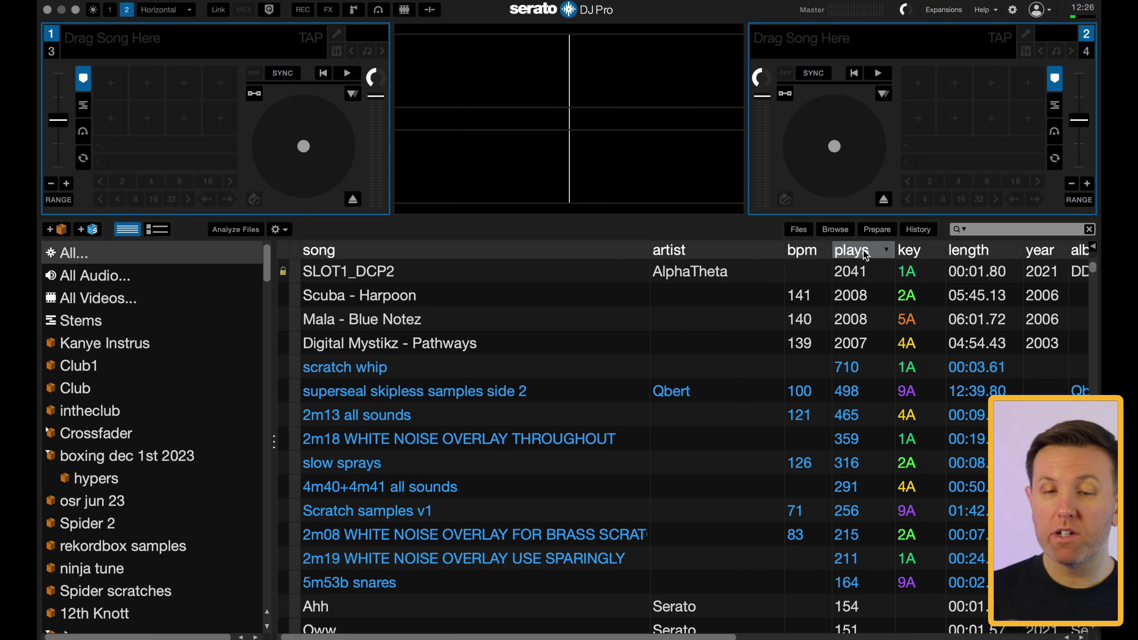
click(866, 254)
click(858, 279)
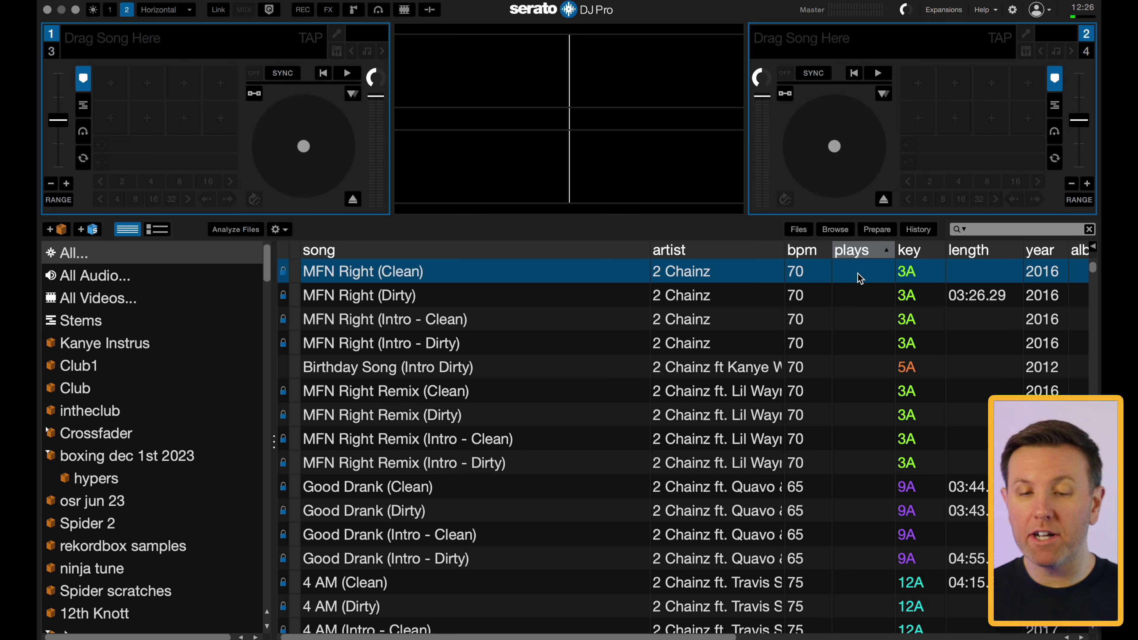
- Look through the tracks with the fewest plays in the sorted library list and return to its first track
scroll(859, 278, down, 5)
scroll(860, 278, down, 20)
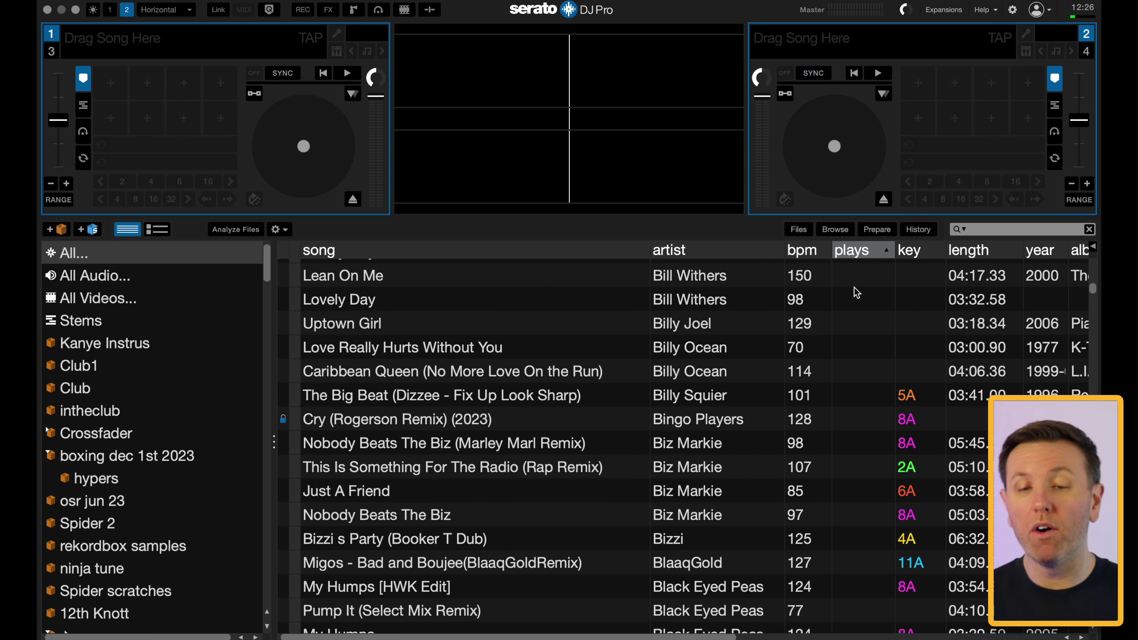
scroll(857, 292, up, 20)
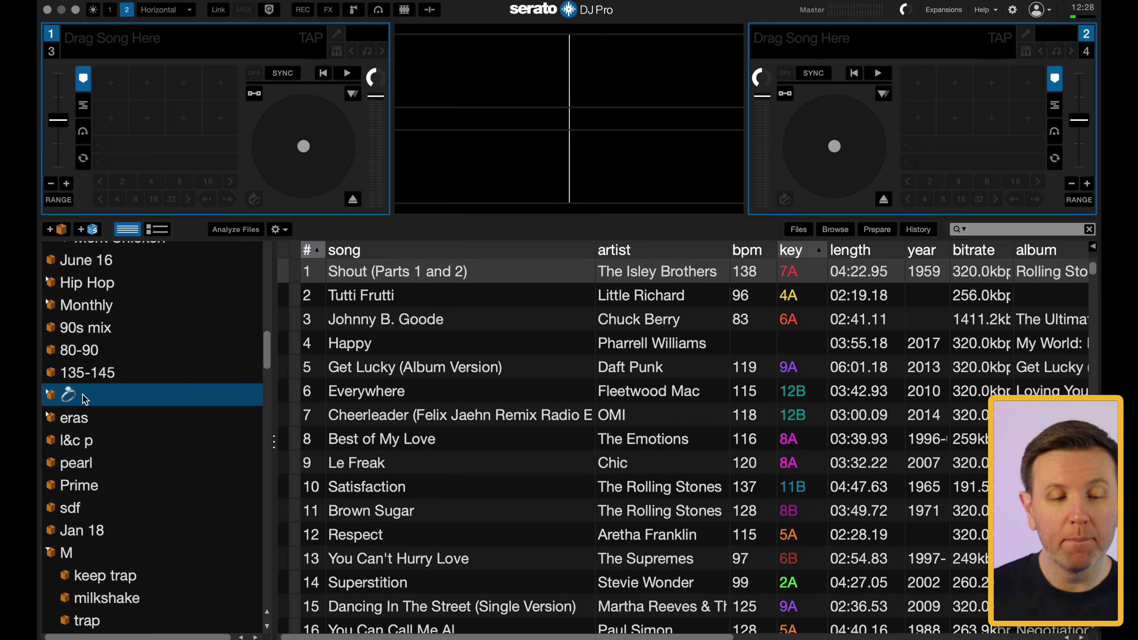
- Expand the ring emoji crate, review its subcrates and those nested in playlists, and collapse both crates again
click(50, 395)
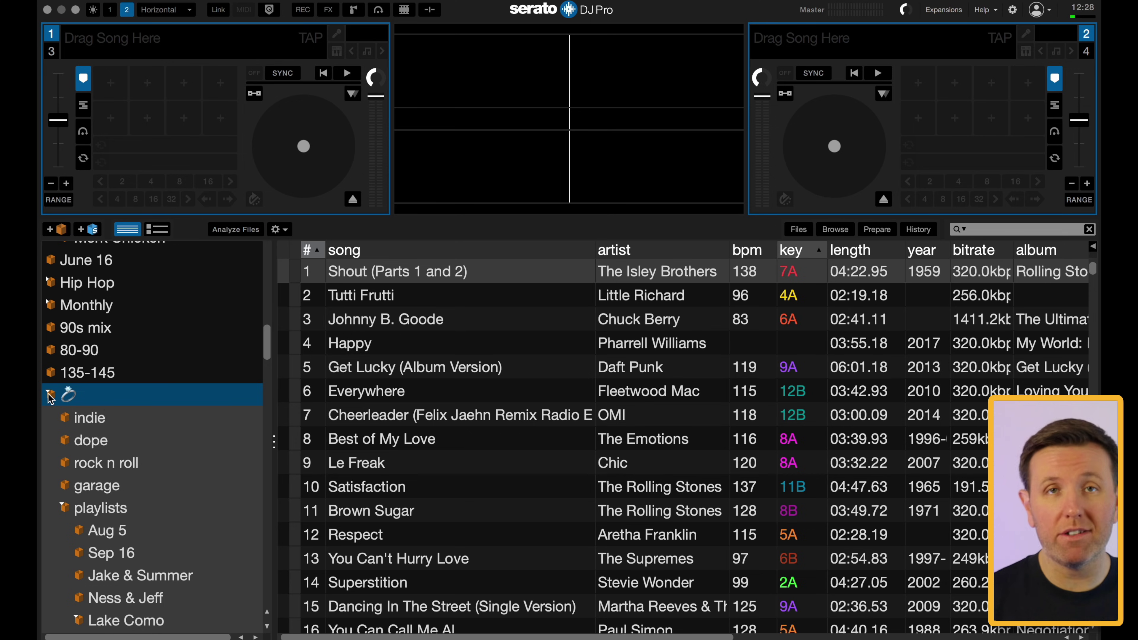
scroll(50, 397, down, 3)
click(66, 384)
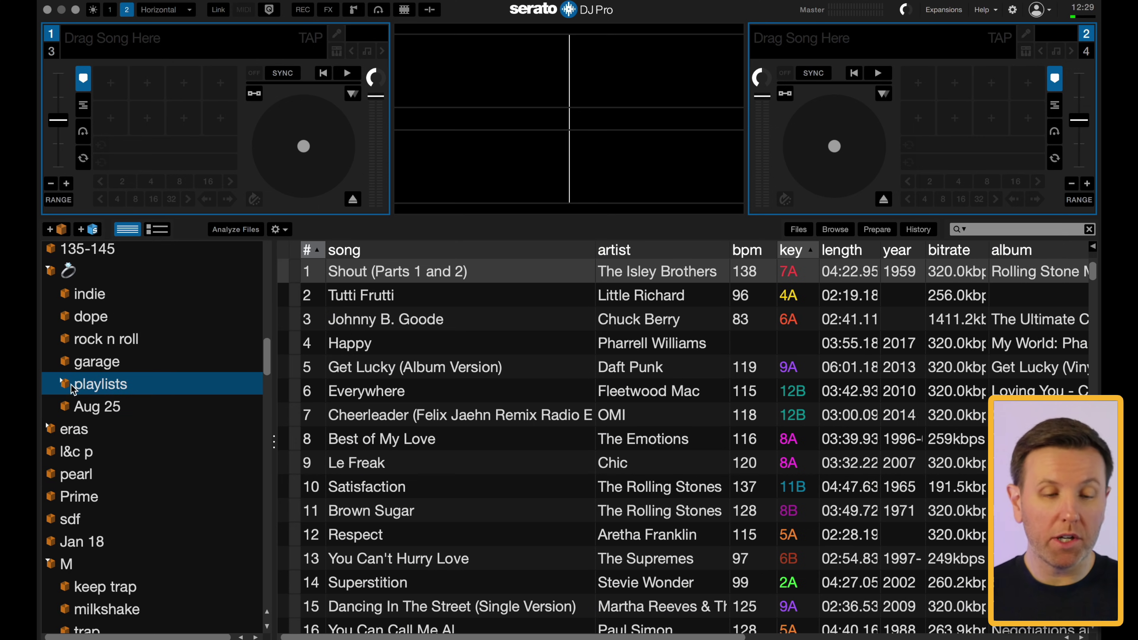
click(66, 385)
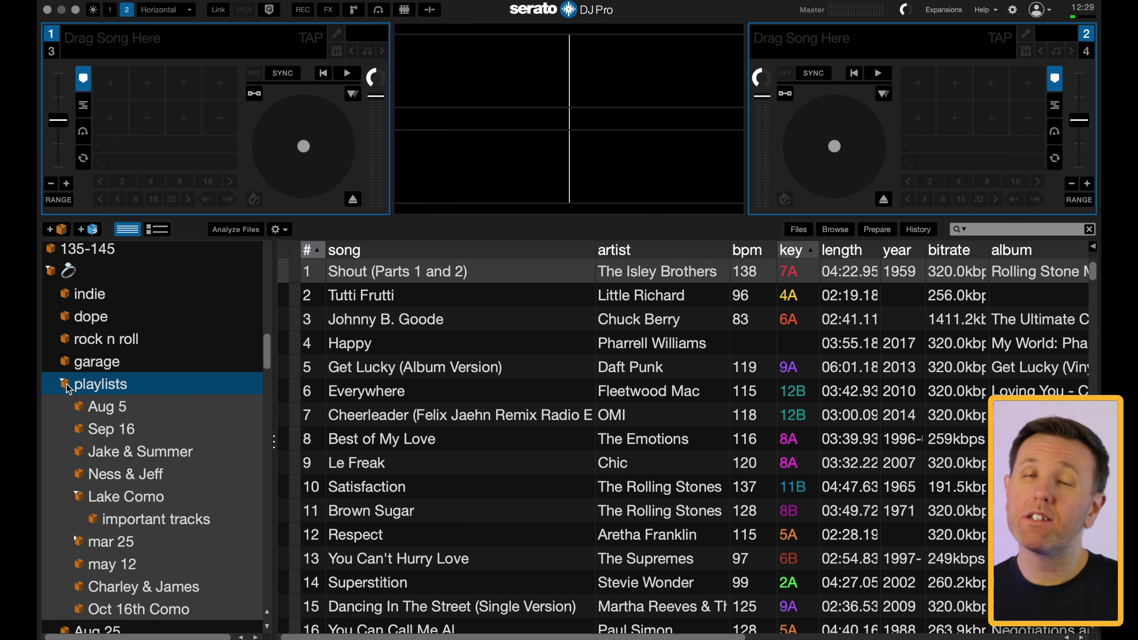
click(63, 384)
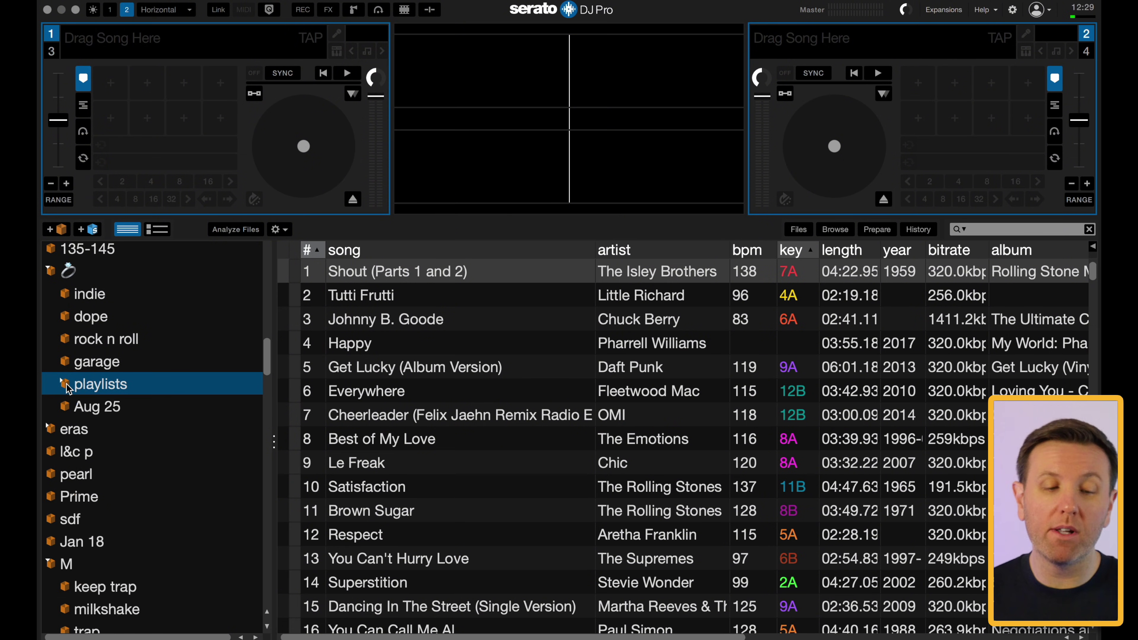
click(50, 269)
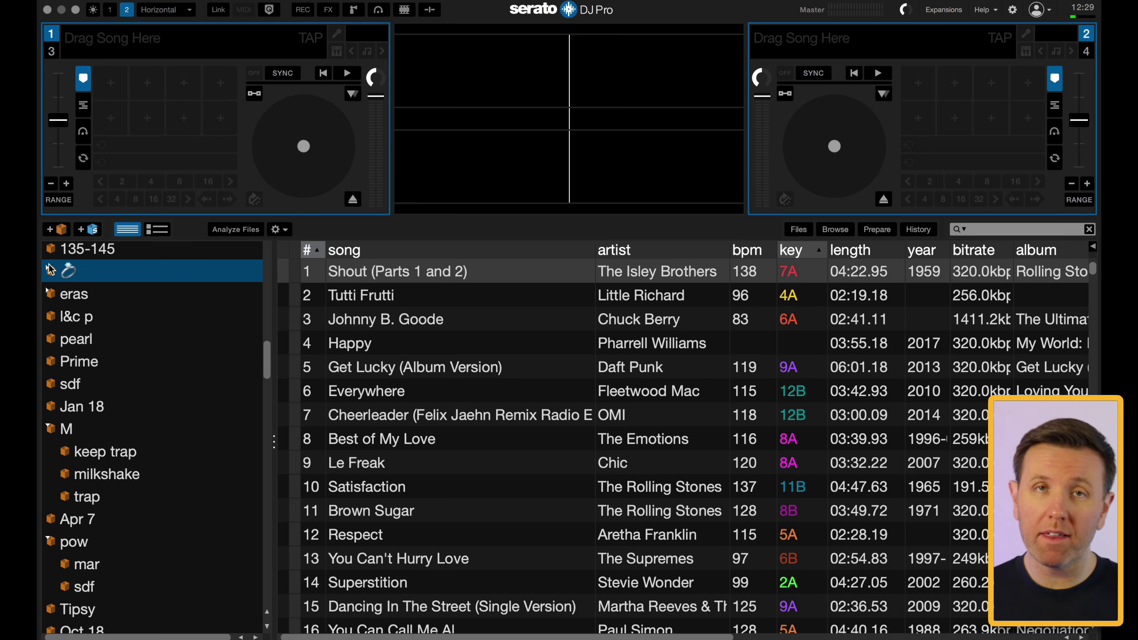